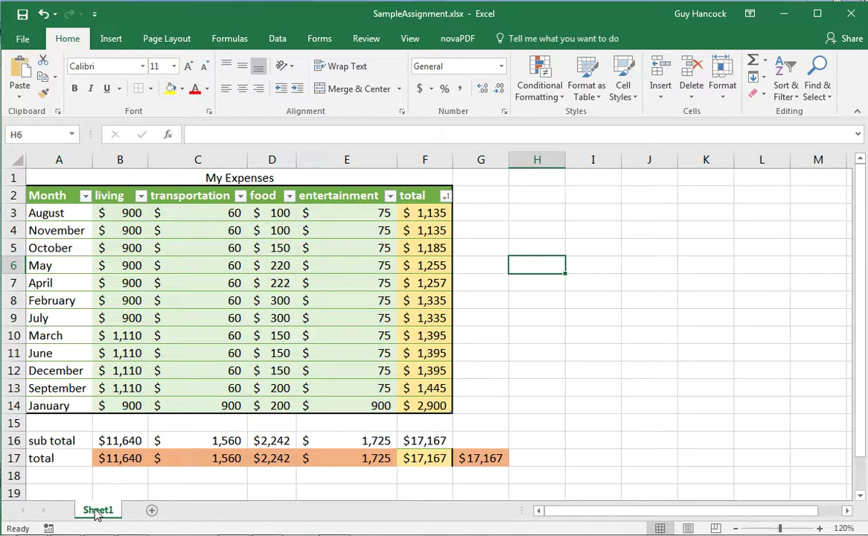
Add a new blank worksheet to the workbook and return to Sheet1.
{"action": "left_click", "coordinate": [151, 512]}
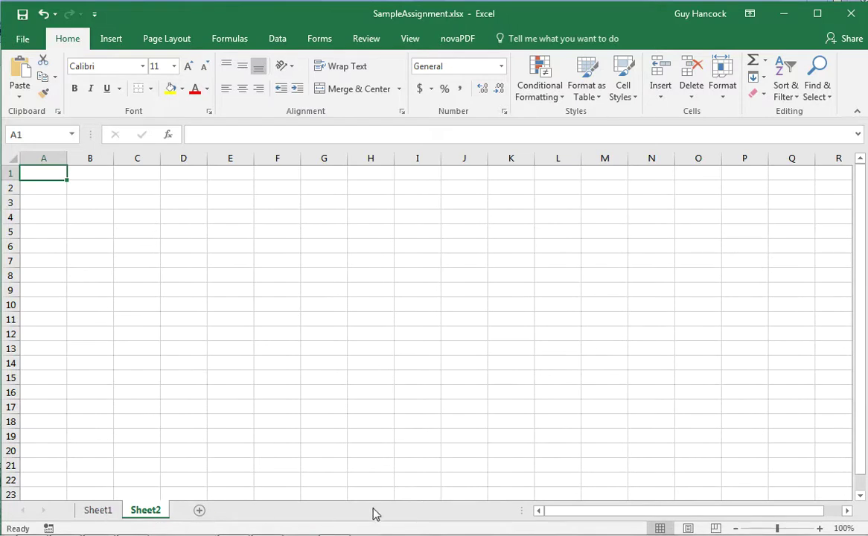
{"action": "left_click", "coordinate": [97, 511]}
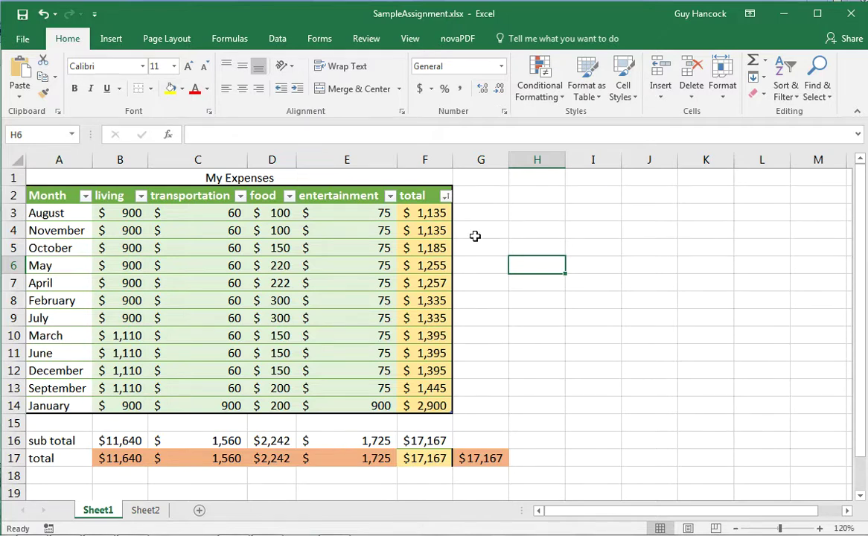
Examine the My Expenses title cell, several of the rows from 2 to 7, and column D of the expense table.
{"action": "left_click", "coordinate": [63, 179]}
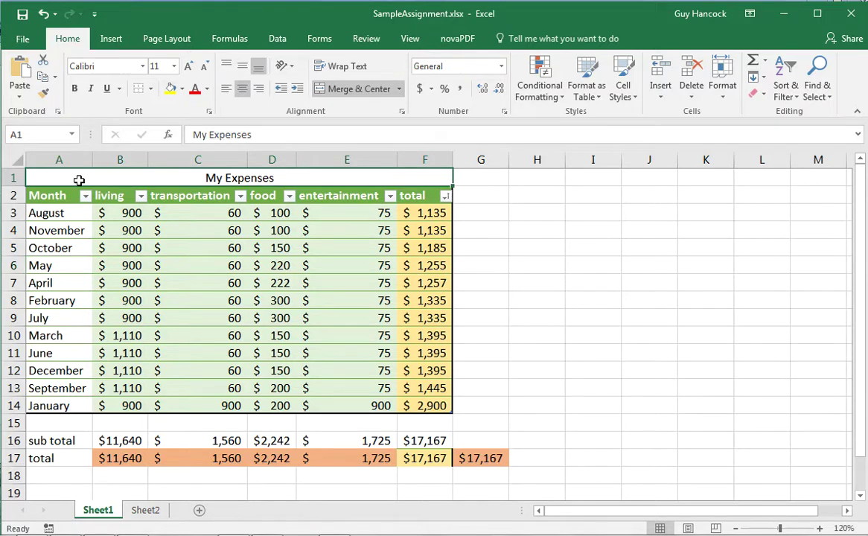
{"action": "left_click", "coordinate": [13, 195]}
{"action": "left_click", "coordinate": [14, 214]}
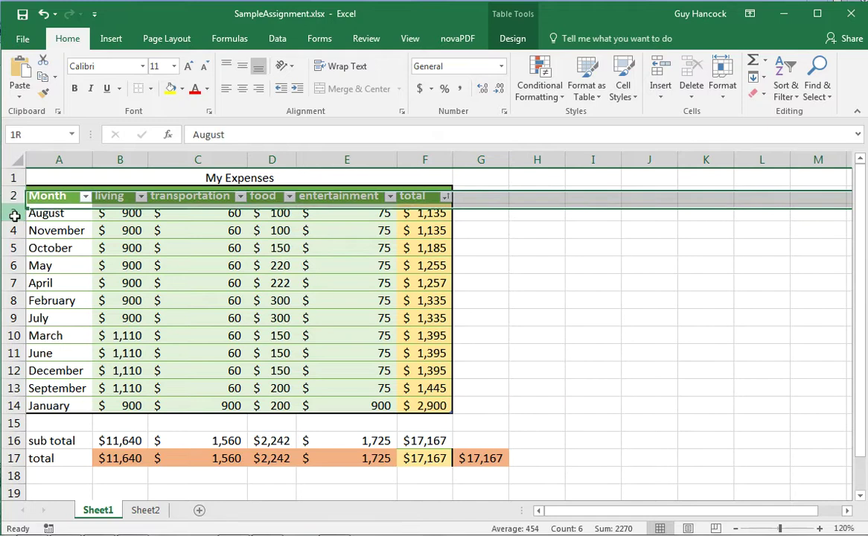
{"action": "left_click", "coordinate": [13, 230]}
{"action": "left_click", "coordinate": [13, 248]}
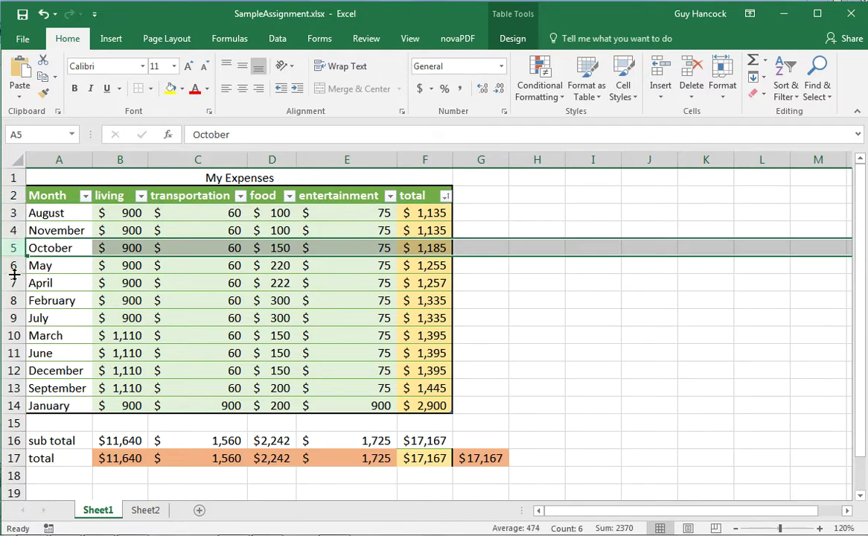
{"action": "left_click", "coordinate": [13, 283]}
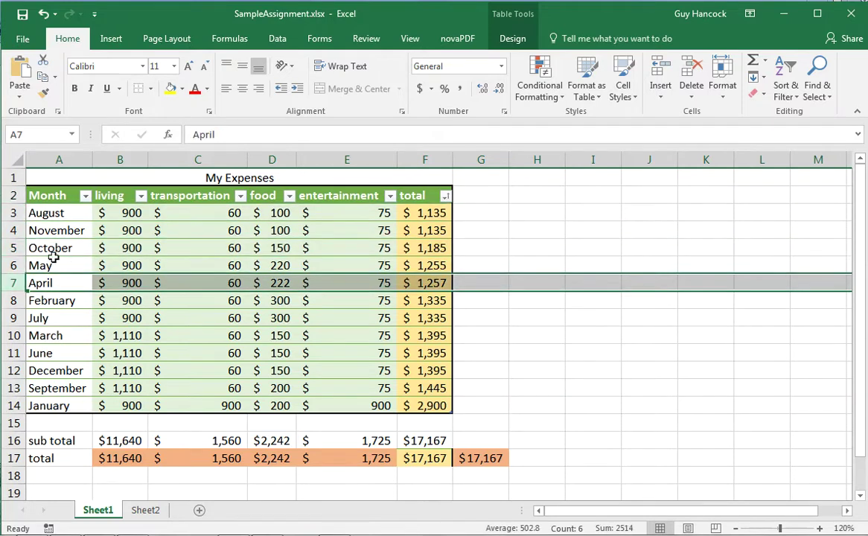
{"action": "left_click", "coordinate": [255, 158]}
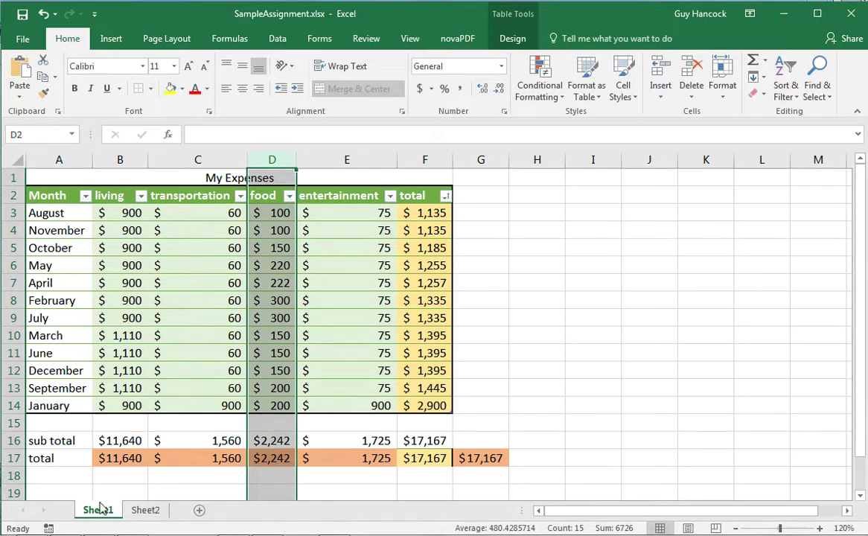
{"action": "left_click", "coordinate": [493, 194]}
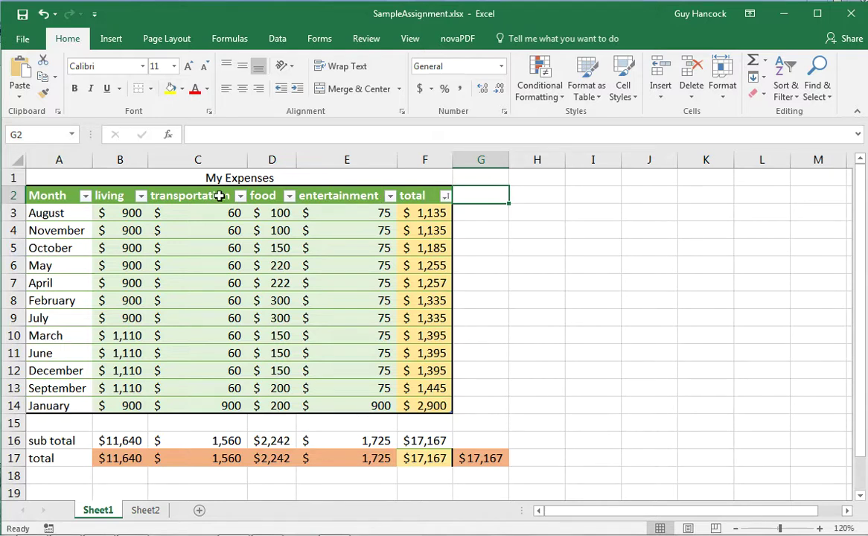
Freeze the panes at cell B3 to lock the title row, header row and Month column.
{"action": "left_click", "coordinate": [127, 213]}
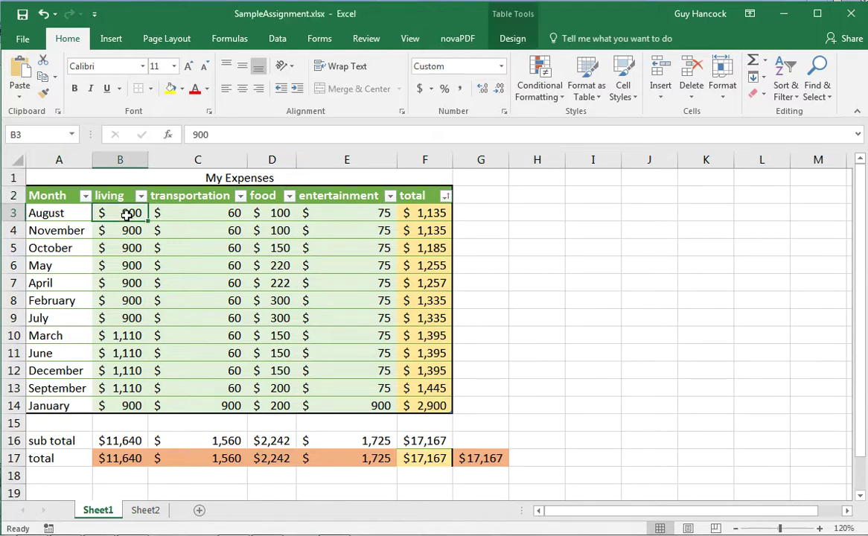
{"action": "left_click", "coordinate": [409, 38]}
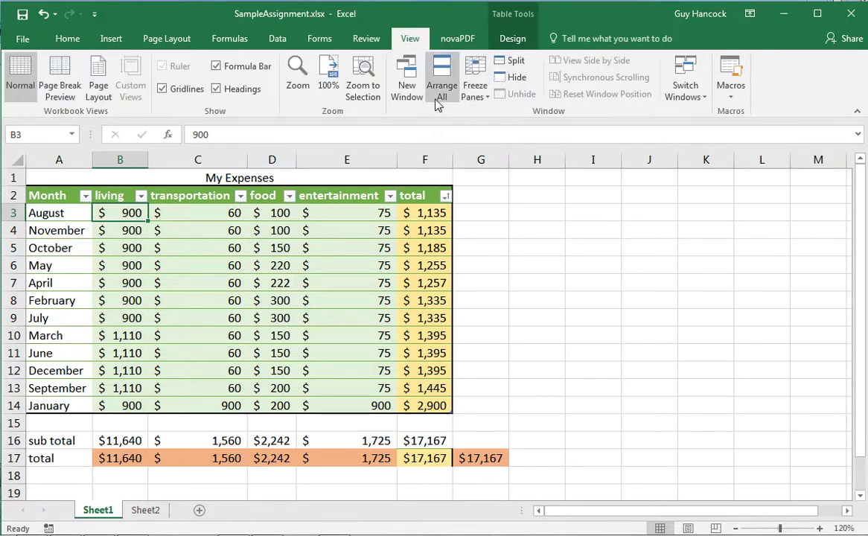
{"action": "left_click", "coordinate": [476, 95]}
{"action": "left_click", "coordinate": [484, 123]}
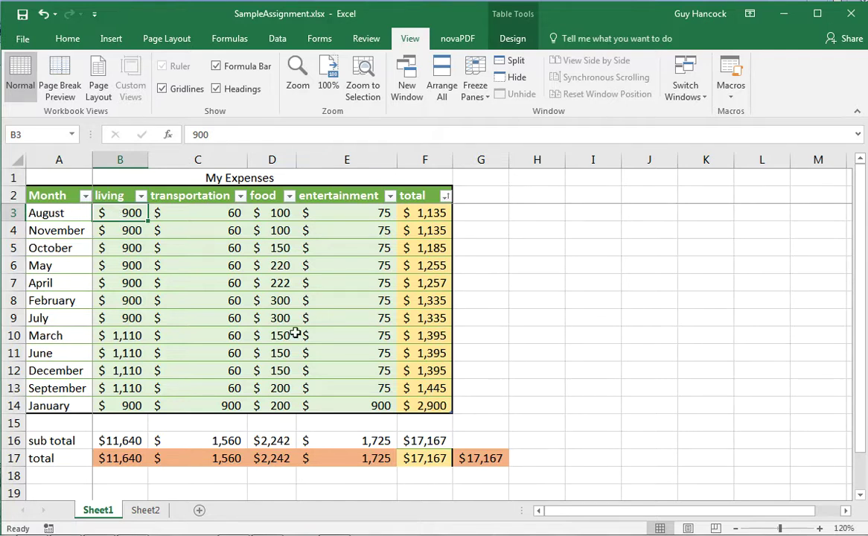
Examine how the frozen header rows and Month column behave while moving through the expense sheet.
{"action": "left_click_drag", "start_coordinate": [566, 514], "coordinate": [678, 514]}
{"action": "left_click_drag", "start_coordinate": [862, 249], "coordinate": [862, 320]}
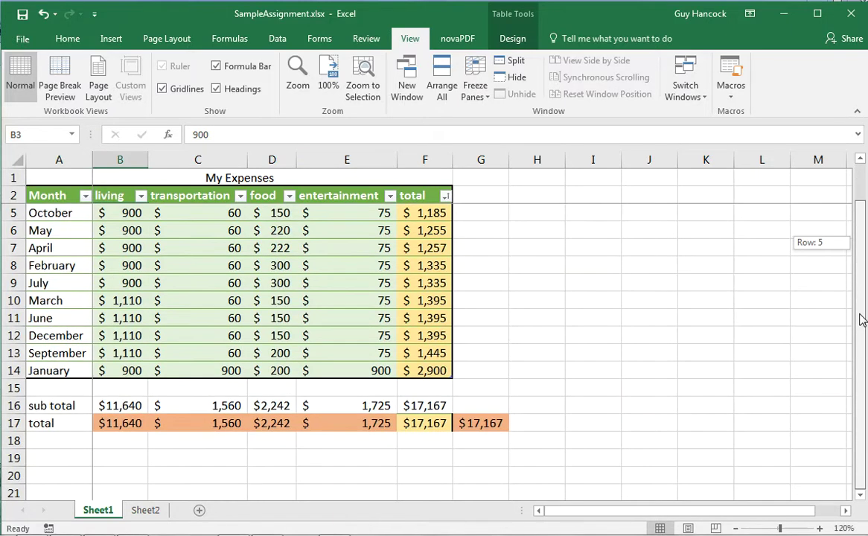
{"action": "left_click", "coordinate": [860, 494]}
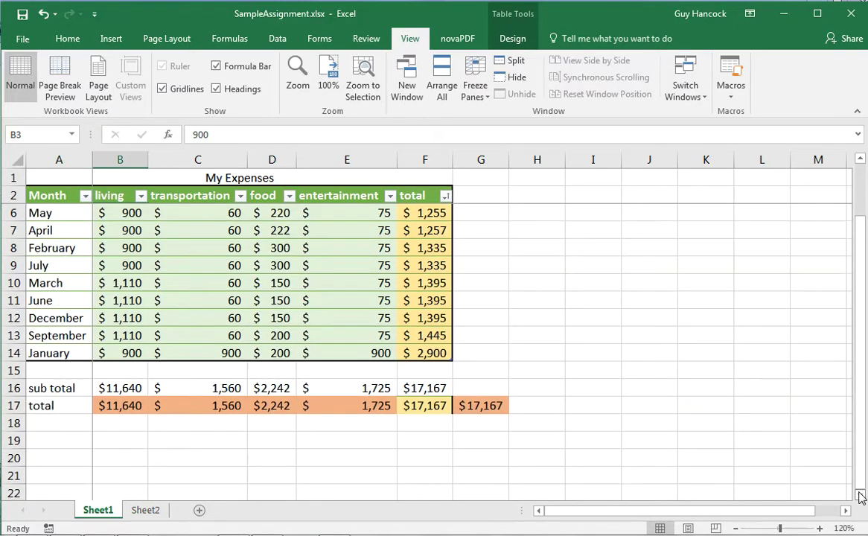
{"action": "left_click", "coordinate": [860, 494]}
{"action": "left_click", "coordinate": [859, 494]}
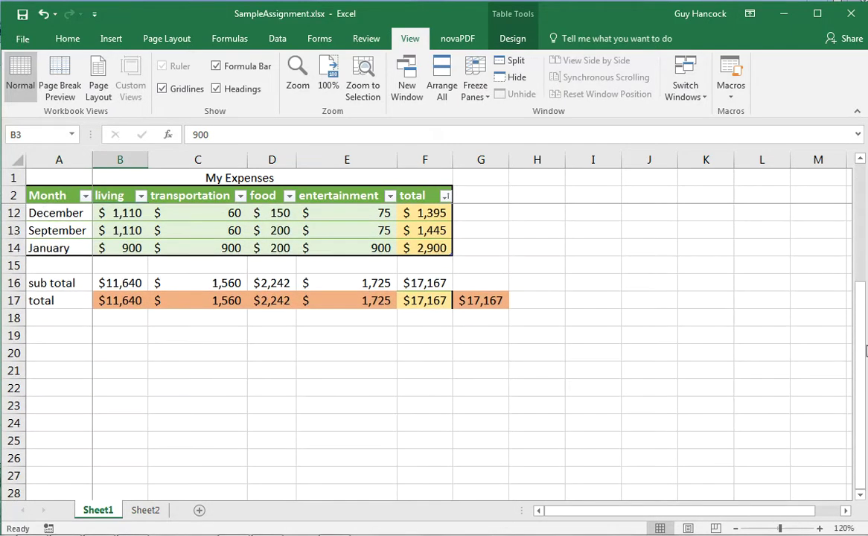
{"action": "left_click_drag", "start_coordinate": [863, 322], "coordinate": [858, 174]}
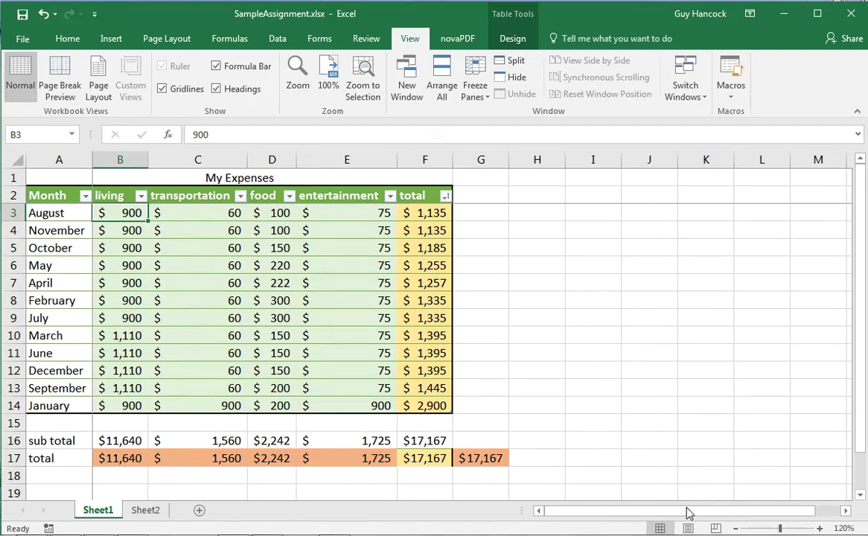
{"action": "left_click_drag", "start_coordinate": [639, 514], "coordinate": [638, 515]}
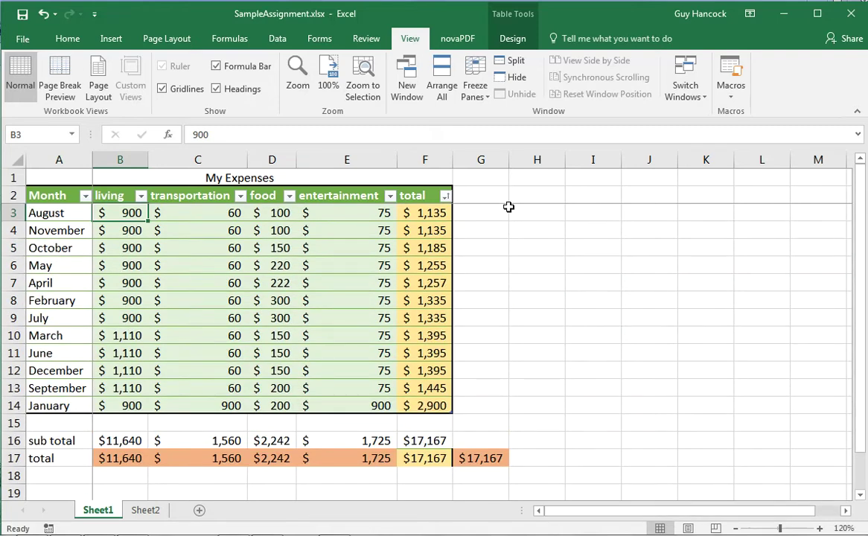
Unfreeze the panes on Sheet1.
{"action": "left_click", "coordinate": [489, 102]}
{"action": "left_click", "coordinate": [495, 113]}
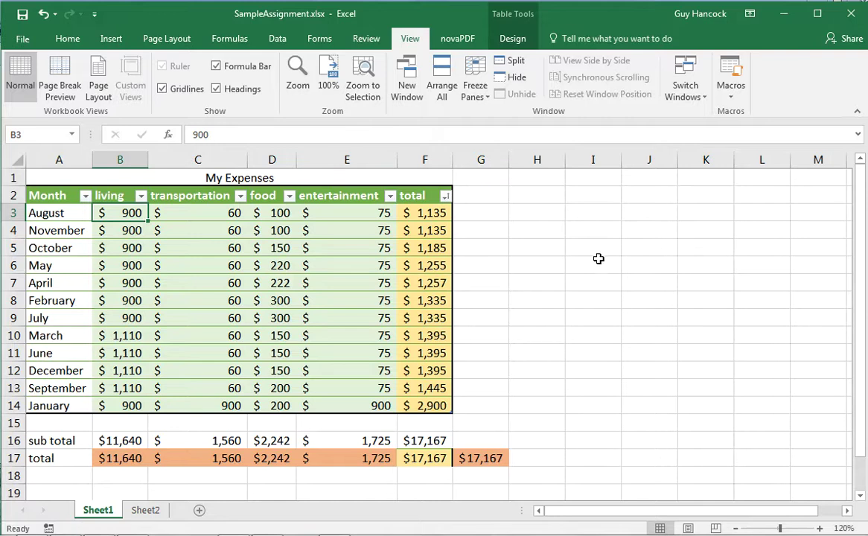
Hide columns C through E, covering transportation, food and entertainment.
{"action": "left_click_drag", "start_coordinate": [201, 154], "coordinate": [336, 163]}
{"action": "right_click", "coordinate": [346, 231]}
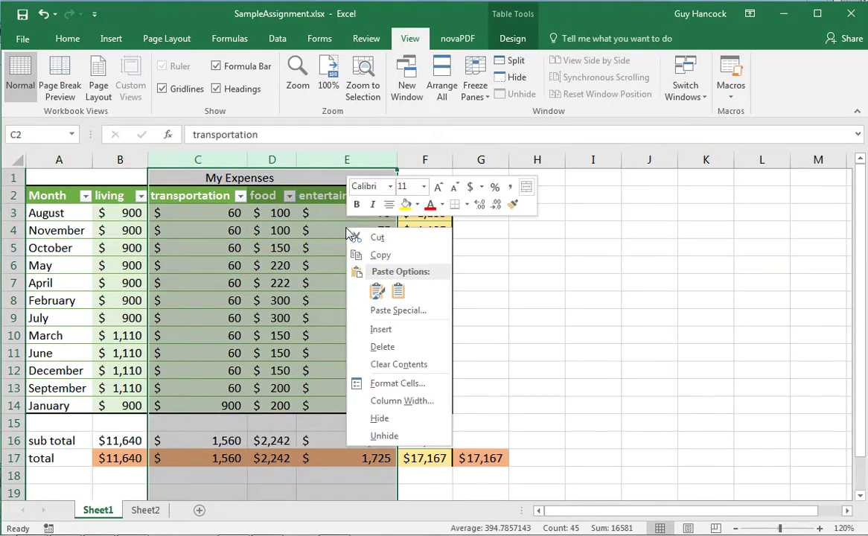
{"action": "left_click", "coordinate": [373, 419]}
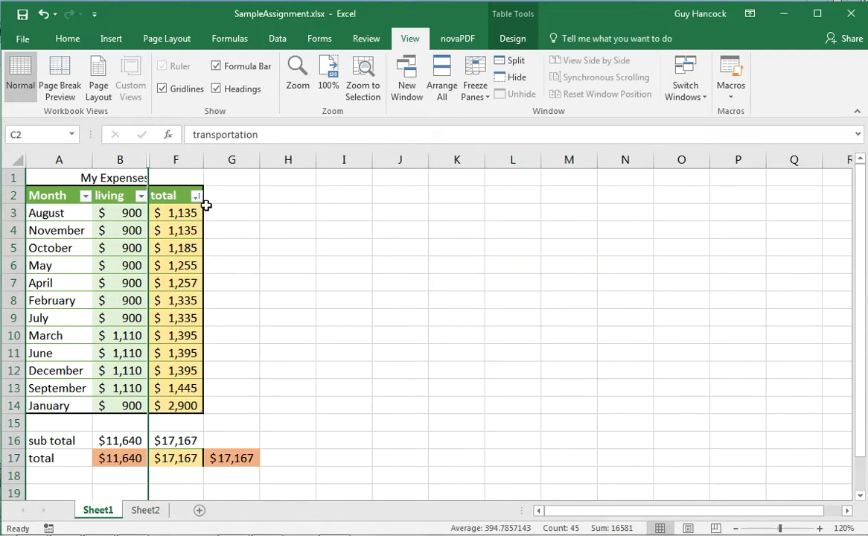
Widen column F, which holds the monthly totals.
{"action": "left_click", "coordinate": [149, 161]}
{"action": "left_click_drag", "start_coordinate": [203, 159], "coordinate": [236, 159]}
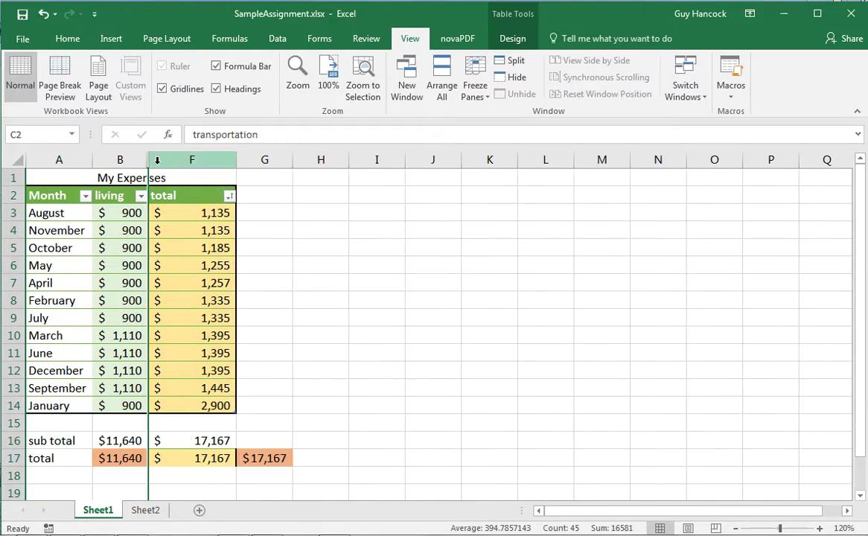
Unhide the columns between B and F, and deselect them.
{"action": "left_click_drag", "start_coordinate": [129, 157], "coordinate": [168, 158]}
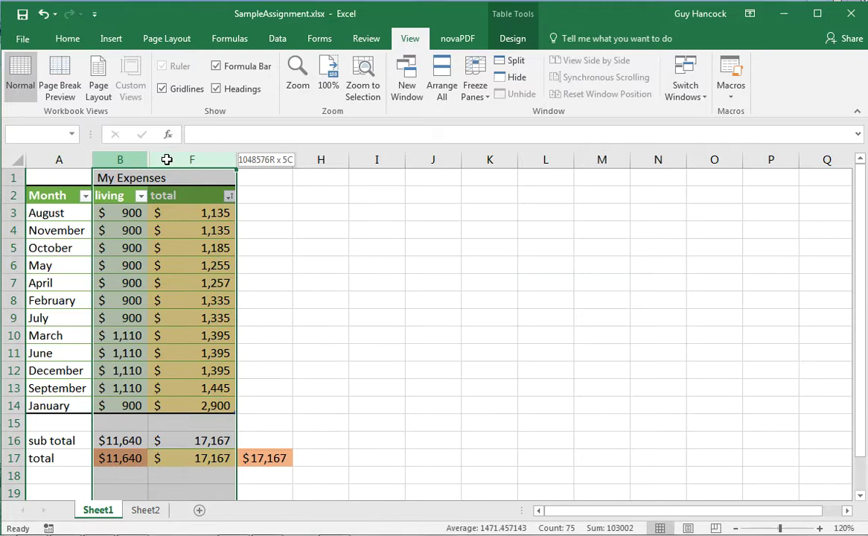
{"action": "right_click", "coordinate": [172, 430]}
{"action": "left_click", "coordinate": [200, 420]}
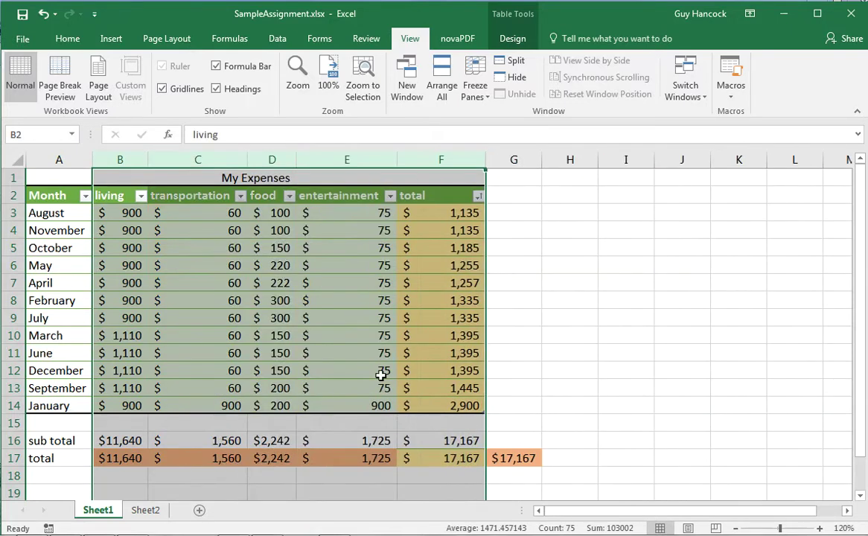
{"action": "left_click", "coordinate": [552, 319]}
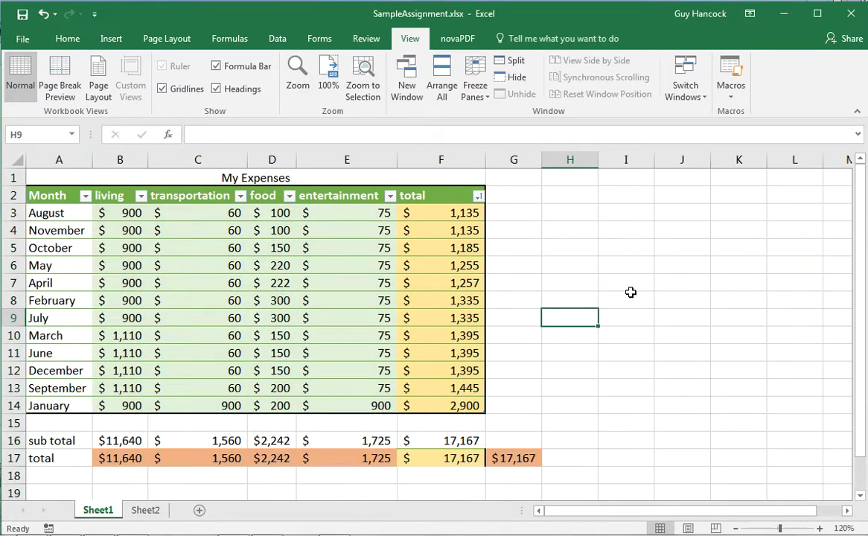
{"action": "scroll", "coordinate": [630, 293], "scroll_direction": "down", "scroll_amount": 1}
{"action": "scroll", "coordinate": [631, 293], "scroll_direction": "up", "scroll_amount": 1}
{"action": "left_click", "coordinate": [529, 213]}
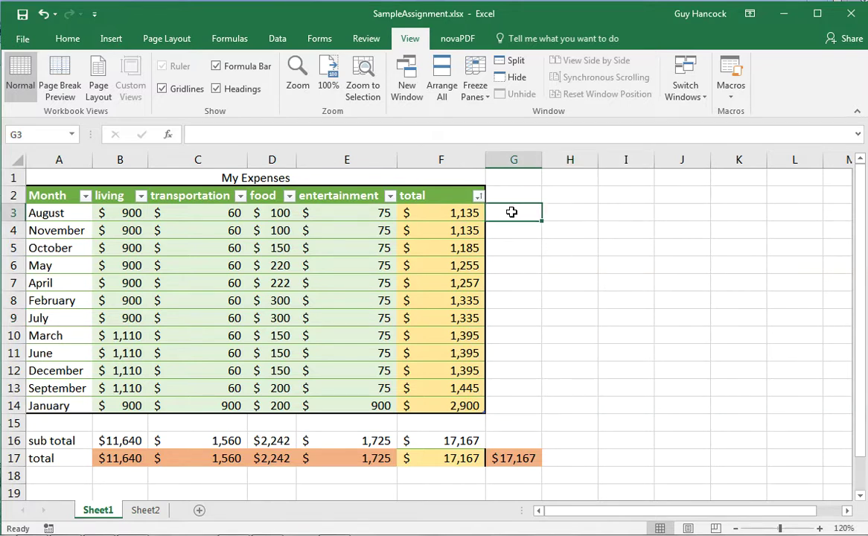
{"action": "left_click", "coordinate": [366, 215]}
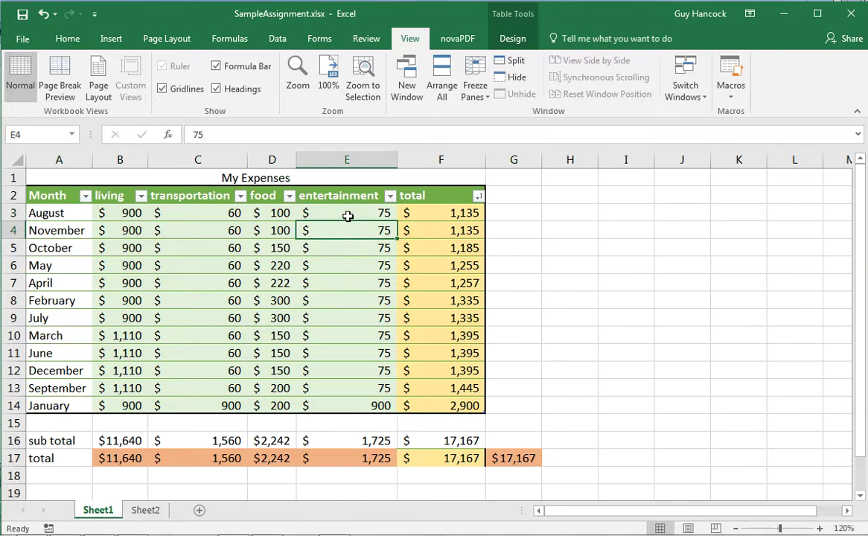
{"action": "left_click", "coordinate": [349, 198]}
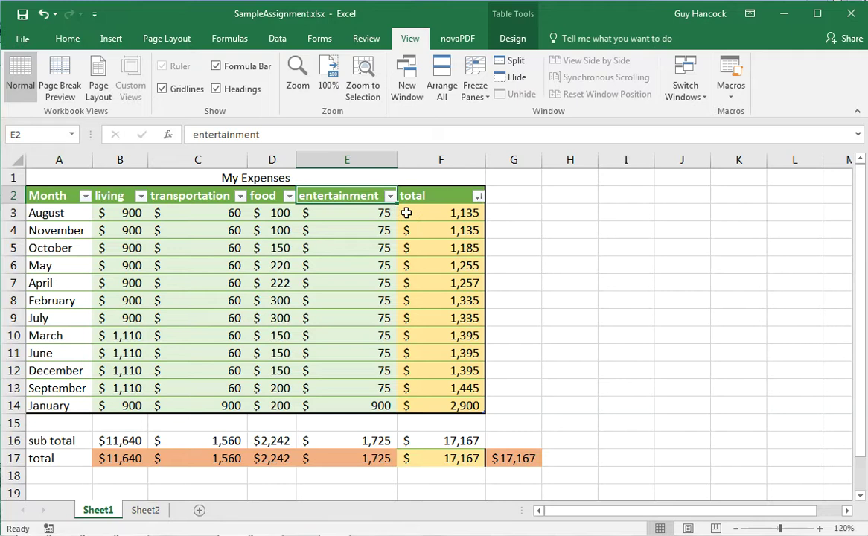
Examine the August total's formula in F3 and the list of available AutoSum functions.
{"action": "left_click", "coordinate": [440, 213]}
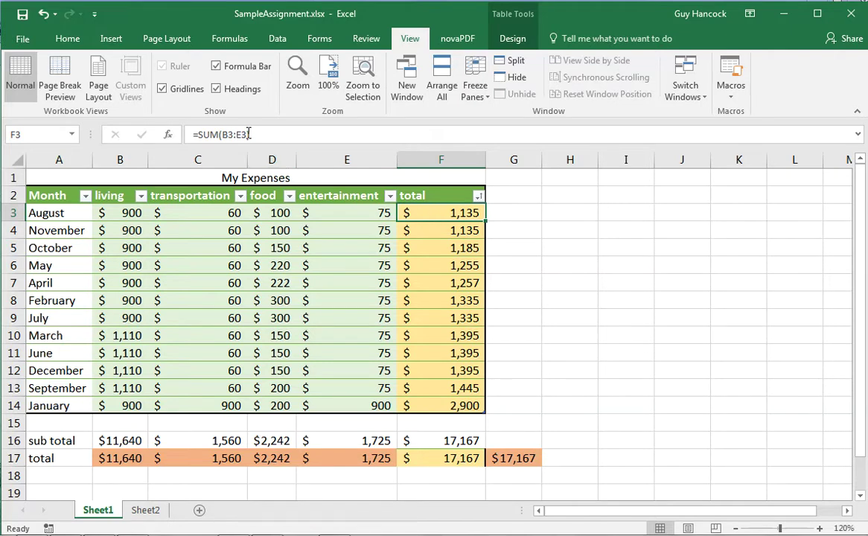
{"action": "left_click", "coordinate": [227, 41]}
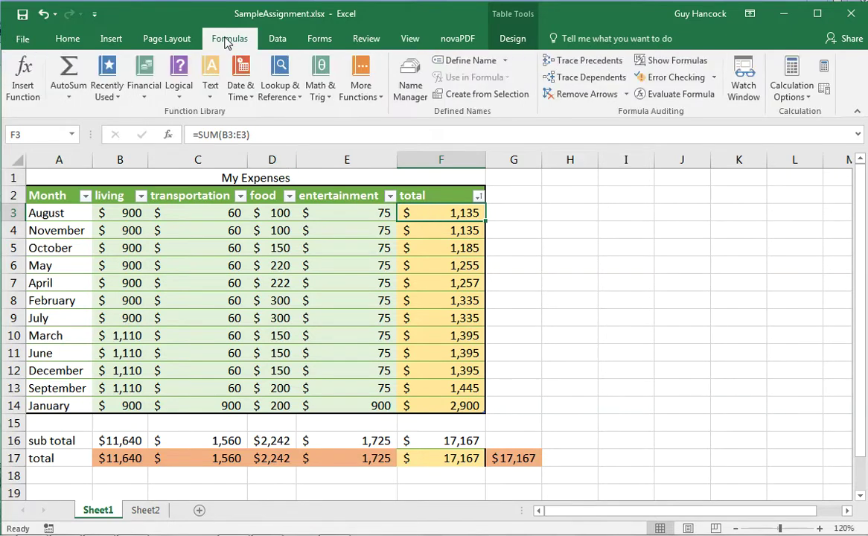
{"action": "left_click", "coordinate": [67, 95]}
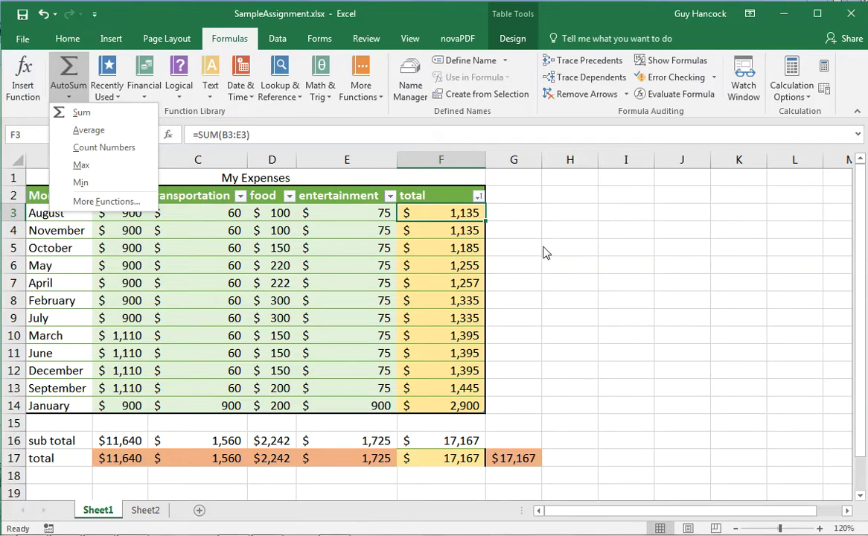
{"action": "key", "text": "Escape"}
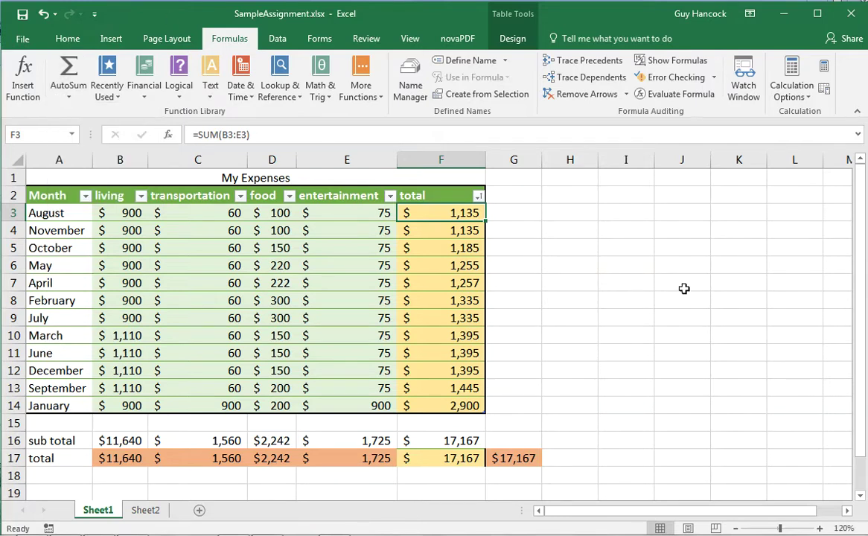
Try shrinking the SUM range in F3 to C3:E3, and restore it to B3:E3.
{"action": "double_click", "coordinate": [454, 213]}
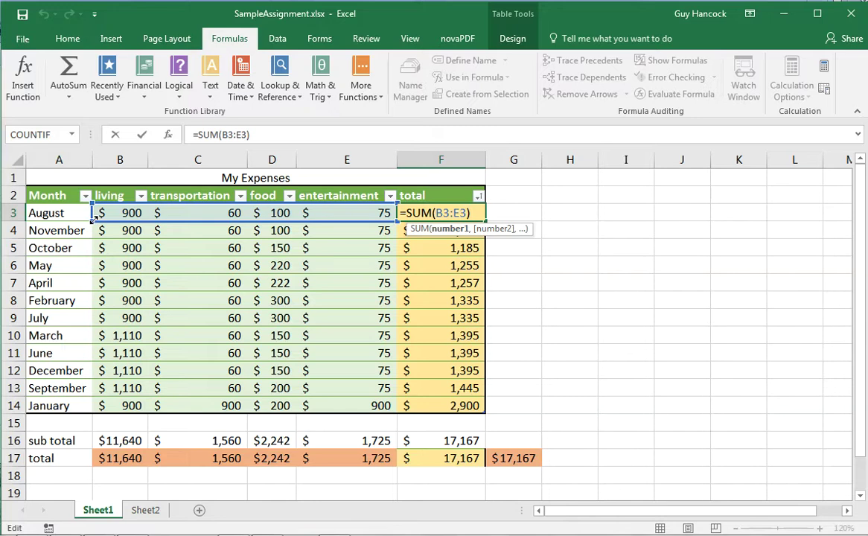
{"action": "left_click_drag", "start_coordinate": [93, 215], "coordinate": [146, 214]}
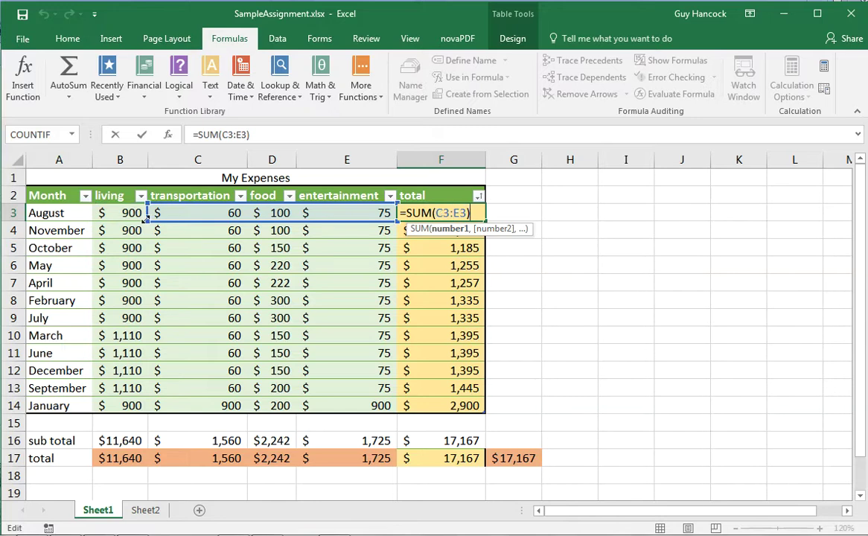
{"action": "left_click_drag", "start_coordinate": [145, 216], "coordinate": [112, 219]}
{"action": "left_click", "coordinate": [584, 248]}
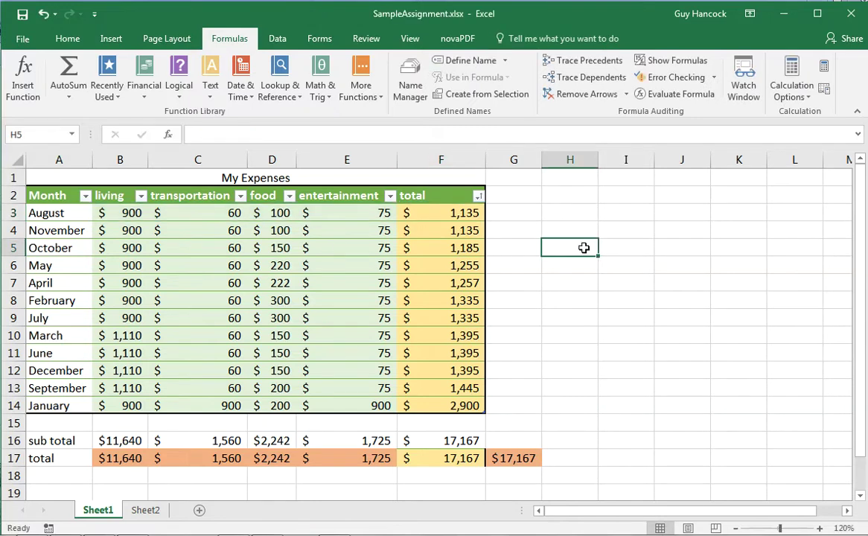
Examine the cell range used by the August total's SUM formula in F3, and leave the cell.
{"action": "left_click", "coordinate": [439, 213]}
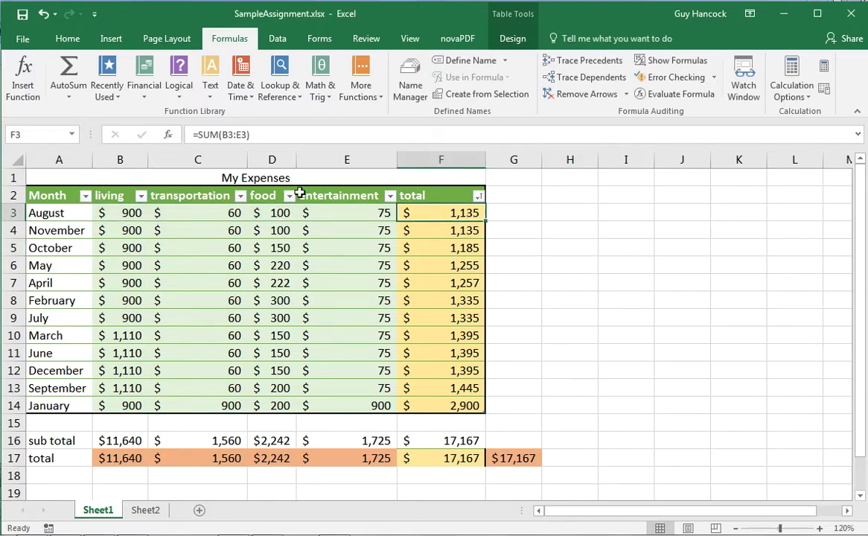
{"action": "left_click", "coordinate": [241, 134]}
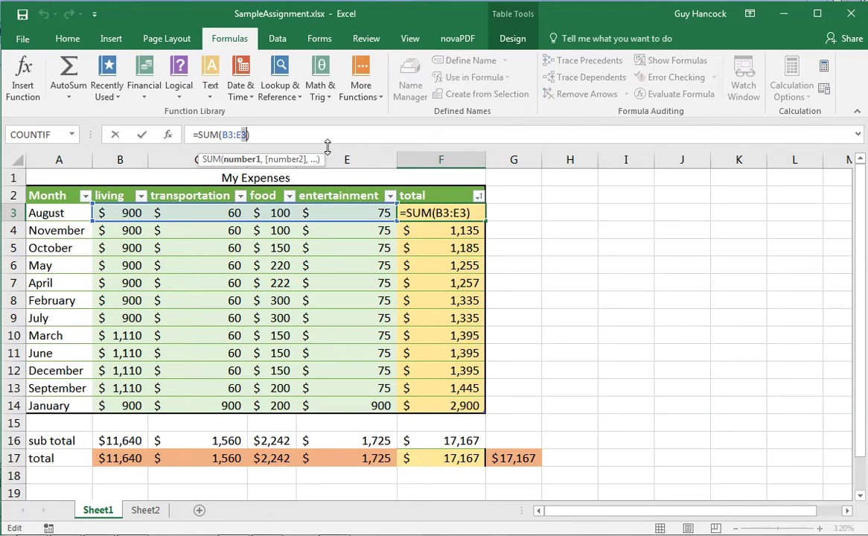
{"action": "left_click", "coordinate": [571, 214]}
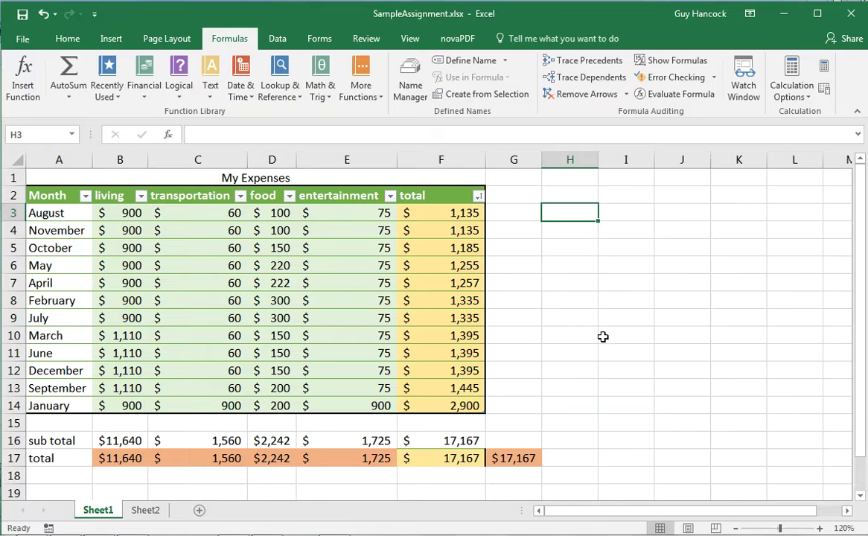
Set August's food expense in D3 to 200.
{"action": "left_click", "coordinate": [270, 215]}
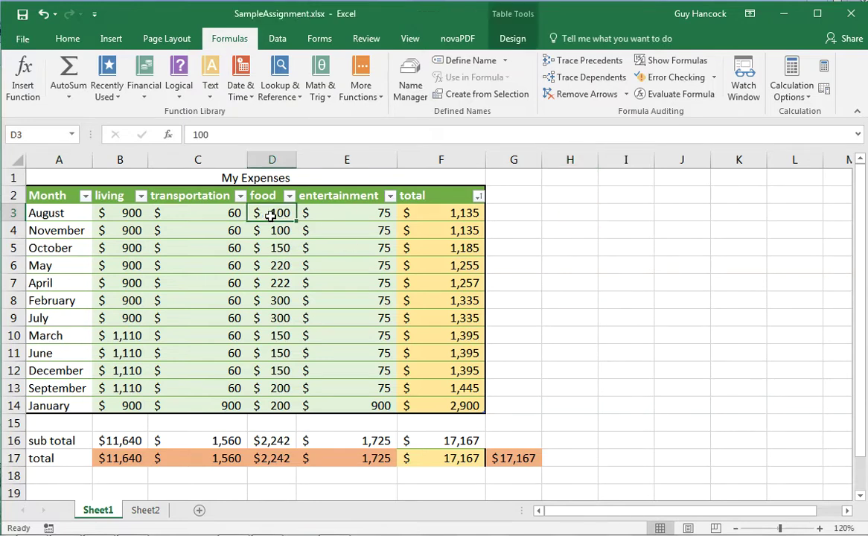
{"action": "type", "text": "2"}
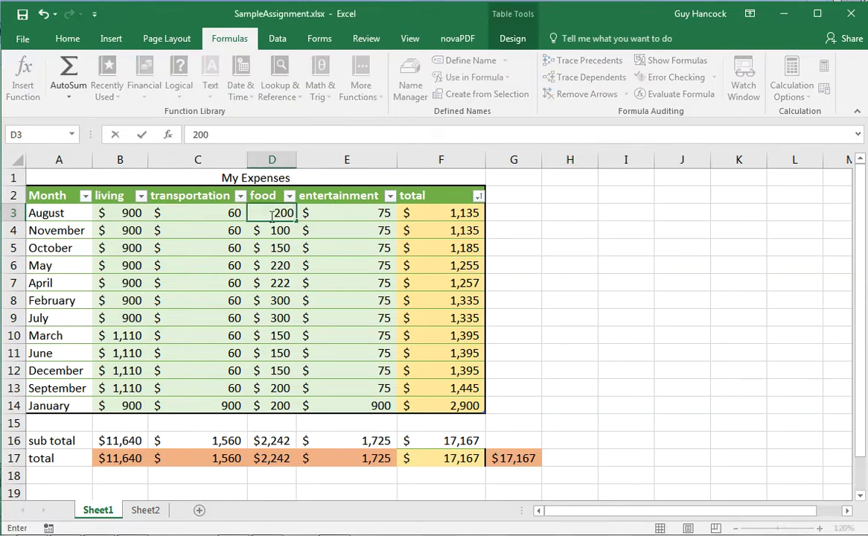
{"action": "type", "text": "00"}
{"action": "key", "text": "Return"}
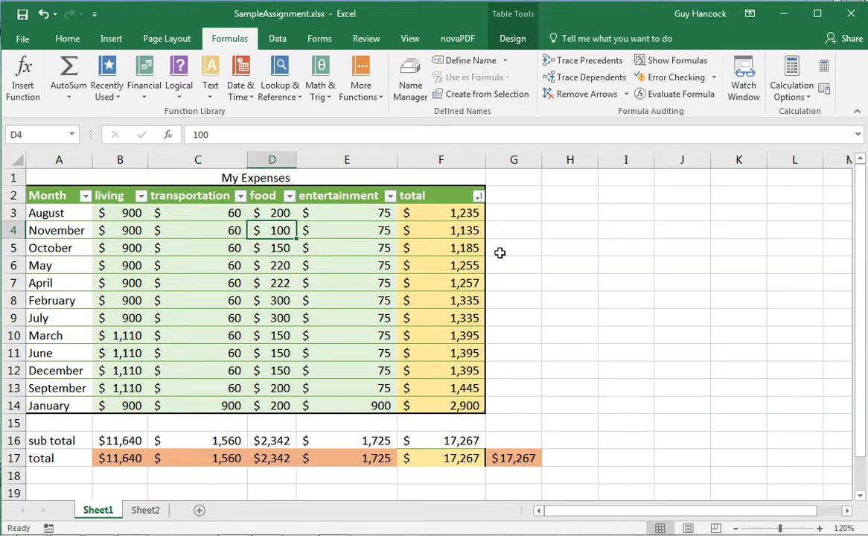
Select the August total in F3, show the sheet's formulas instead of values, and examine those in columns D to G.
{"action": "left_click", "coordinate": [511, 210]}
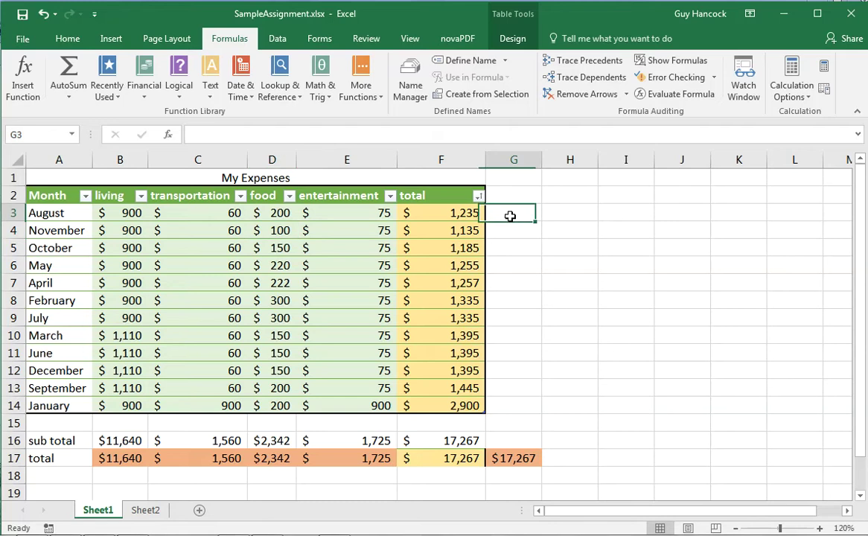
{"action": "left_click", "coordinate": [451, 215]}
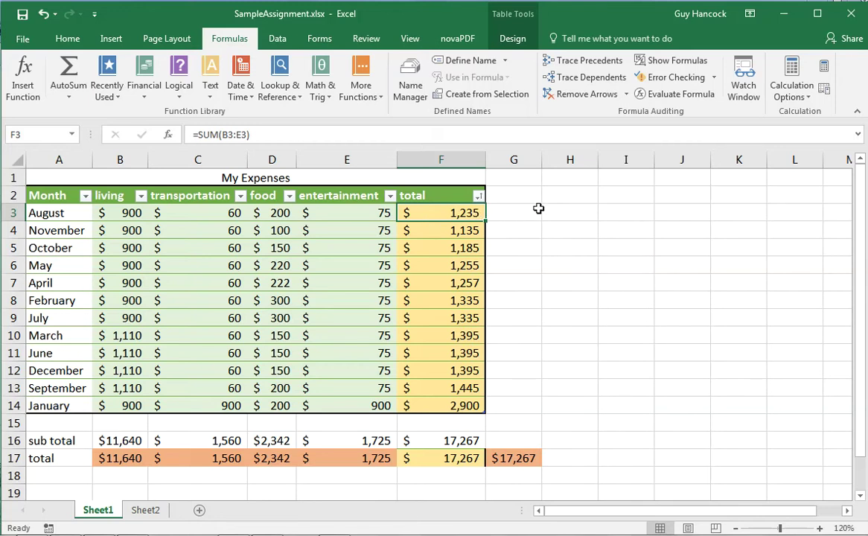
{"action": "left_click", "coordinate": [674, 64]}
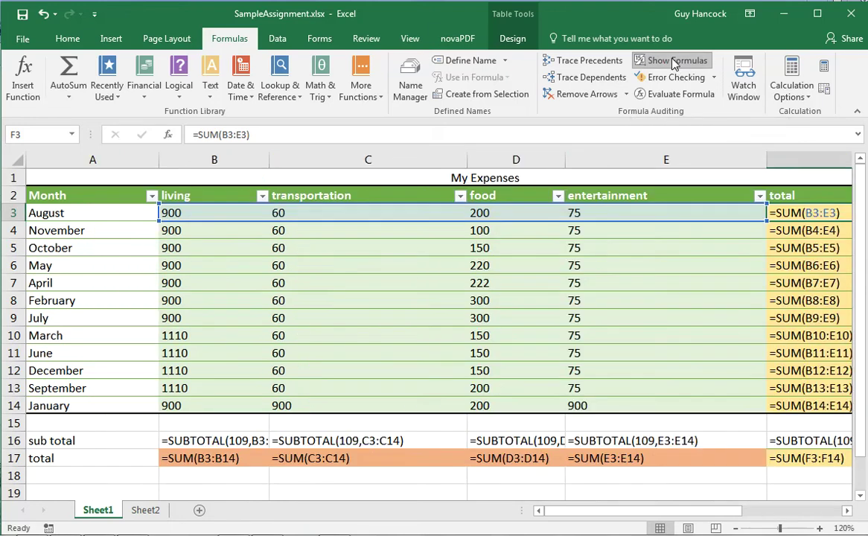
{"action": "left_click_drag", "start_coordinate": [624, 511], "coordinate": [727, 518]}
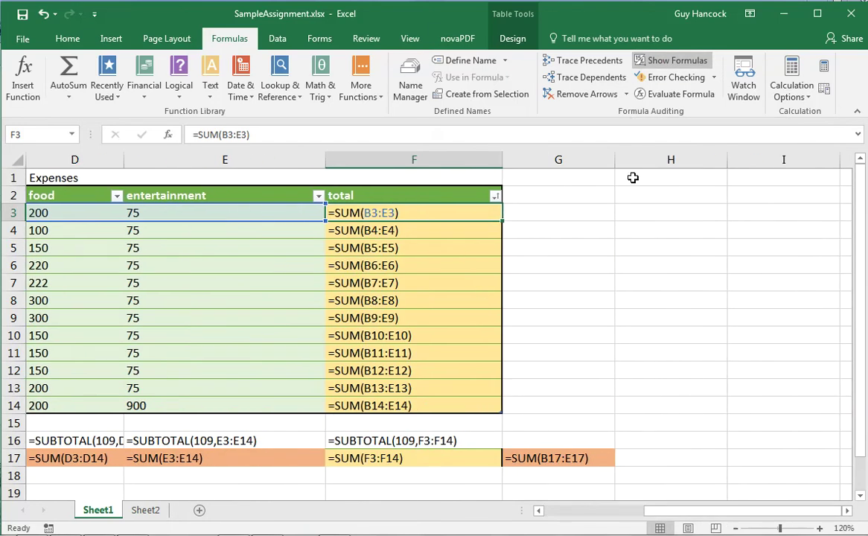
Undo the August food expense change, and switch the sheet back from formulas to values.
{"action": "left_click", "coordinate": [45, 14]}
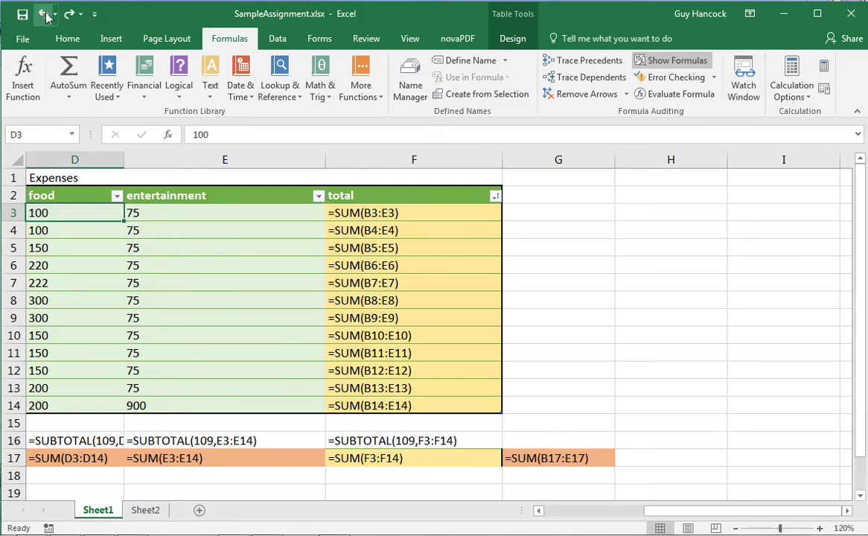
{"action": "left_click", "coordinate": [658, 63]}
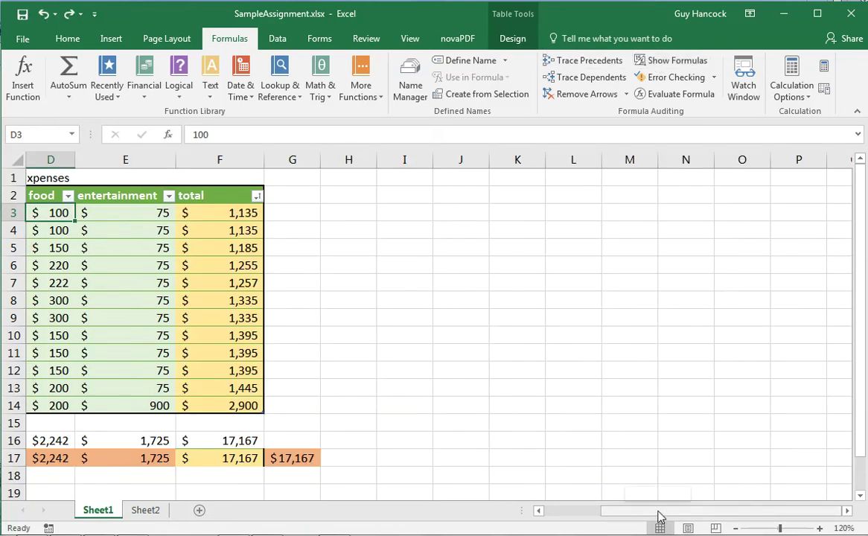
{"action": "left_click_drag", "start_coordinate": [658, 516], "coordinate": [555, 513]}
{"action": "left_click", "coordinate": [641, 329]}
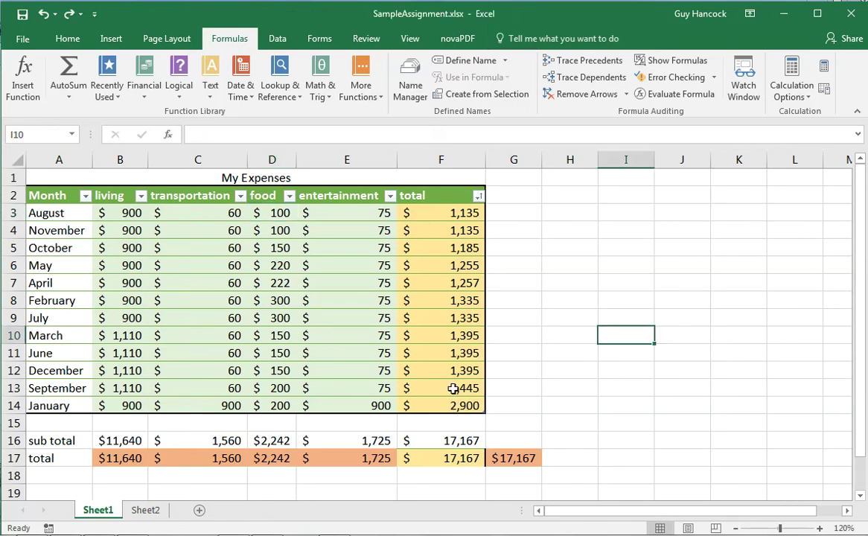
Review the SUM formula of the August total once more, and deselect the cell.
{"action": "left_click", "coordinate": [439, 214]}
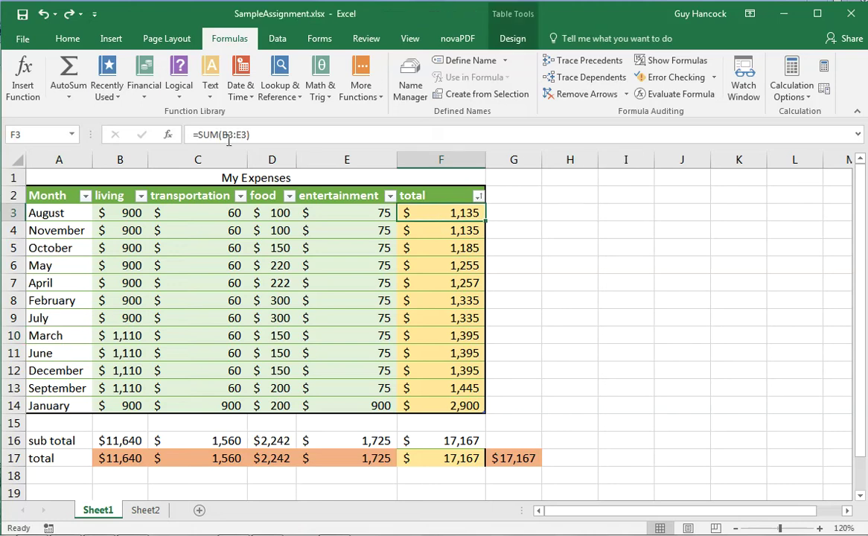
{"action": "left_click", "coordinate": [613, 347]}
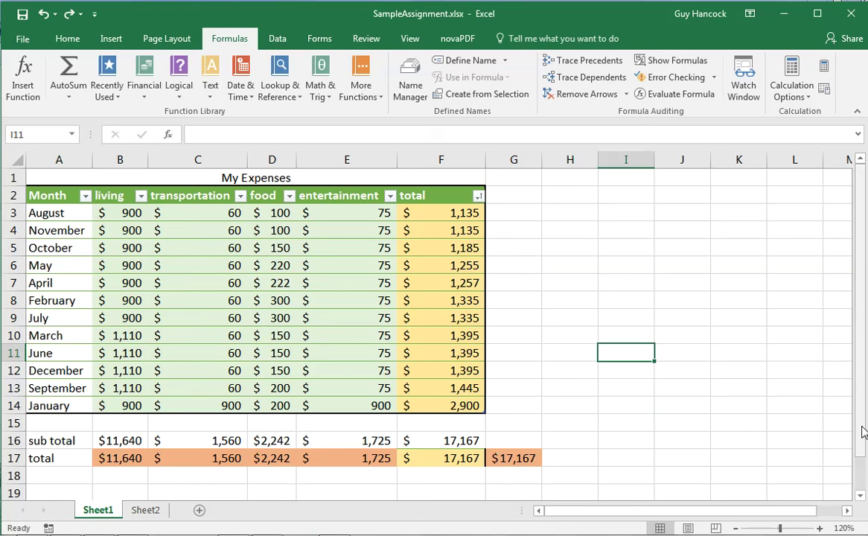
{"action": "left_click_drag", "start_coordinate": [864, 432], "coordinate": [857, 384]}
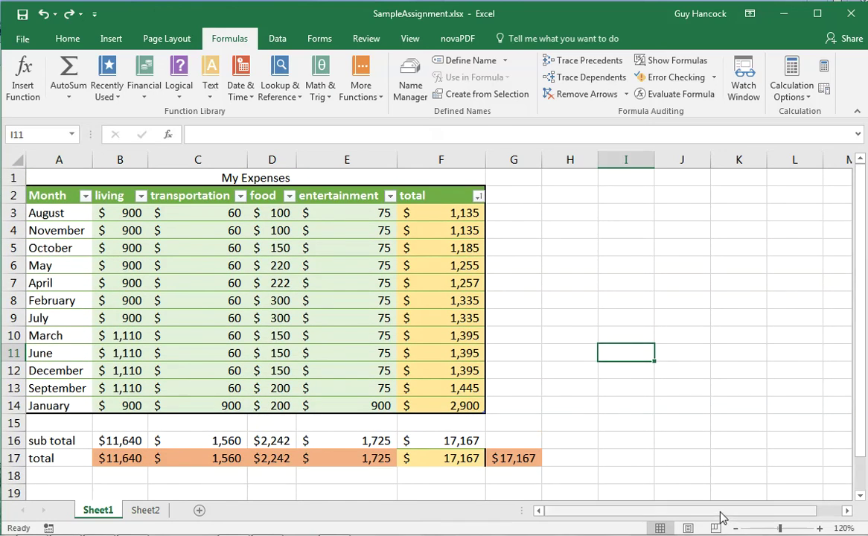
{"action": "left_click_drag", "start_coordinate": [720, 512], "coordinate": [719, 512]}
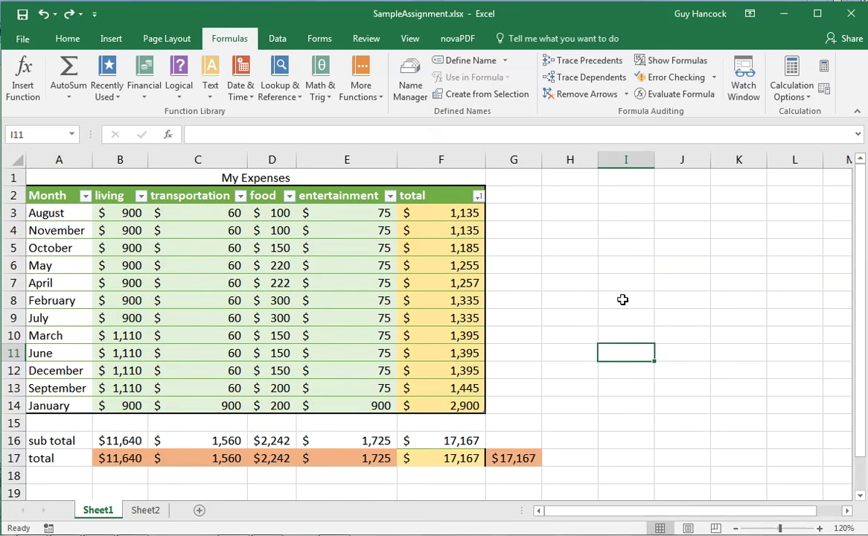